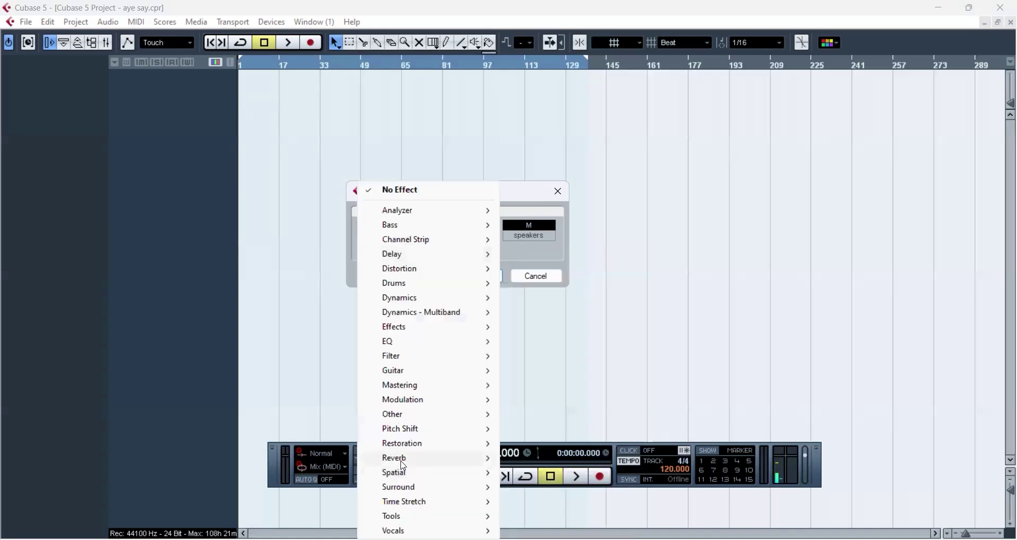
# - Add a mono FX channel track using the RoomWorks reverb as its effect
pyautogui.moveTo(404, 466)
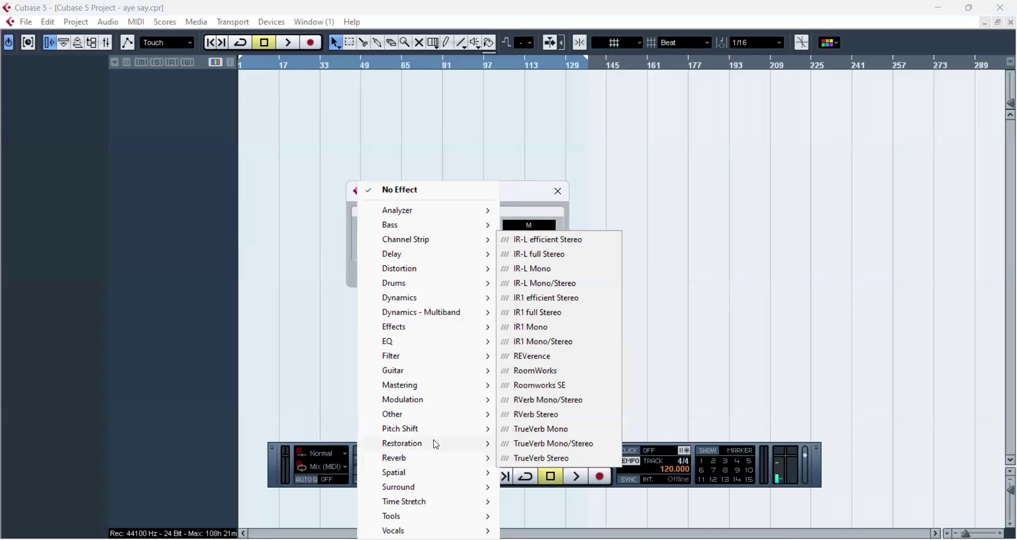
pyautogui.moveTo(444, 262)
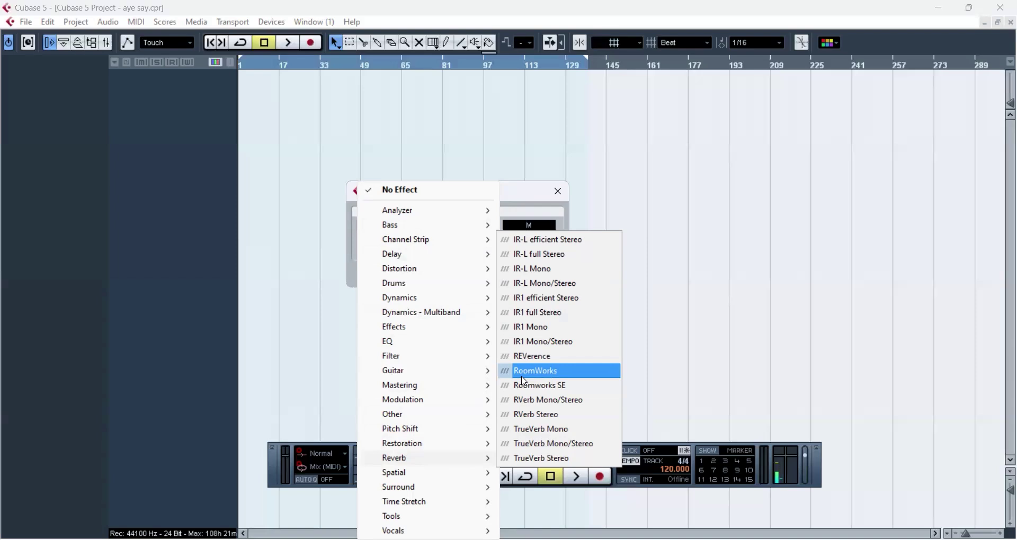
pyautogui.click(524, 380)
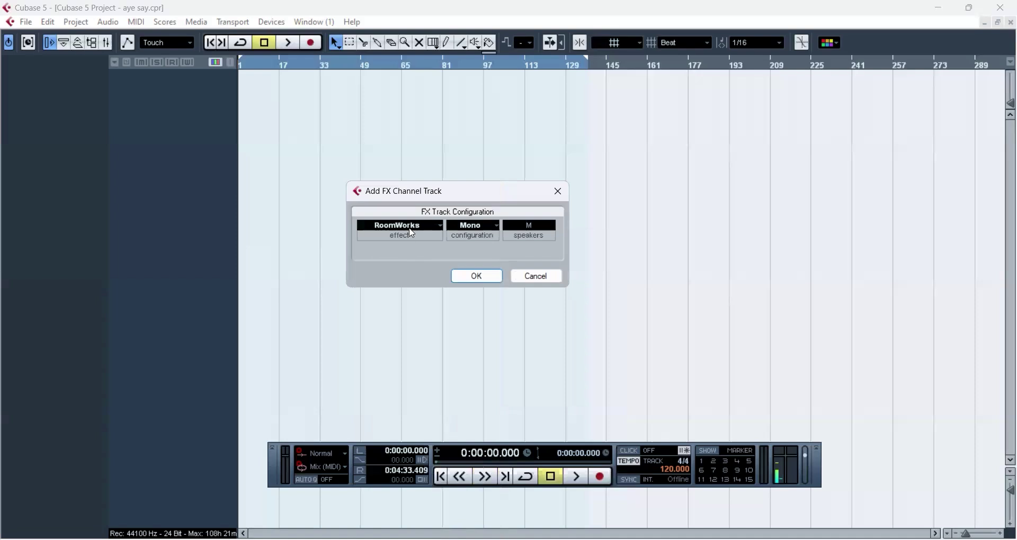
pyautogui.click(463, 276)
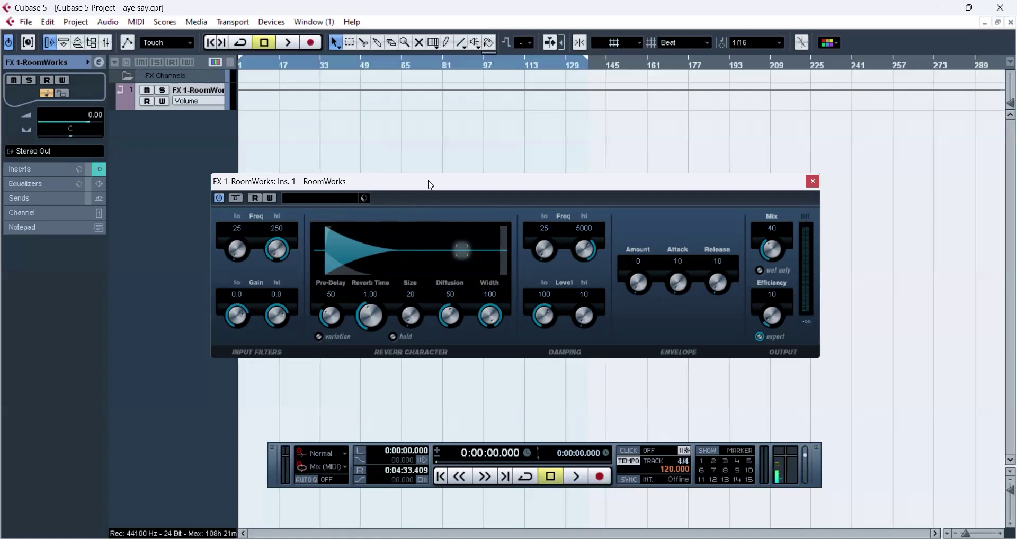
pyautogui.moveTo(445, 186); pyautogui.dragTo(461, 189)
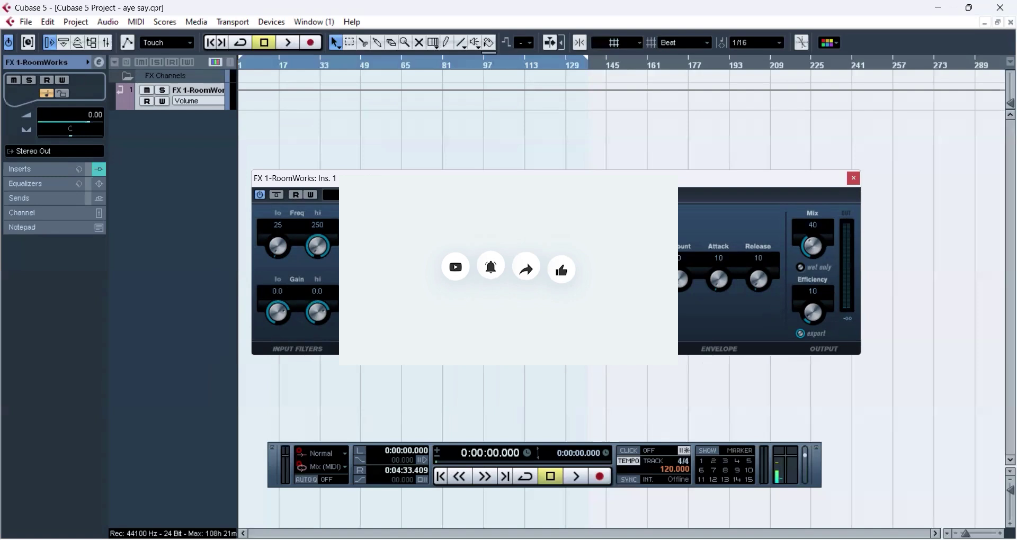
# - Browse the RoomWorks presets and load Hall Church
pyautogui.click(374, 197)
pyautogui.click(374, 198)
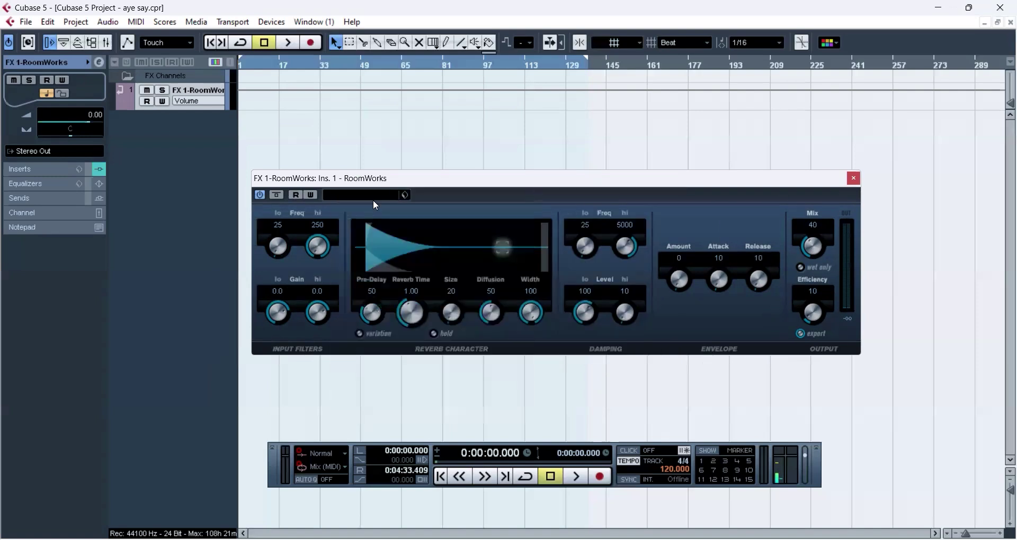
pyautogui.click(368, 200)
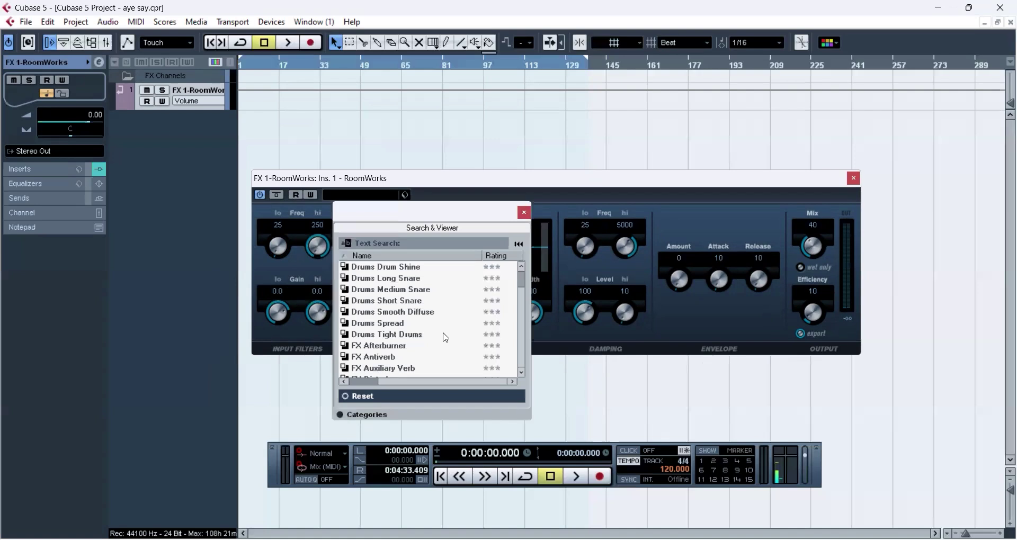
pyautogui.scroll(-1, 444, 337)
pyautogui.scroll(1, 418, 339)
pyautogui.scroll(-3, 383, 288)
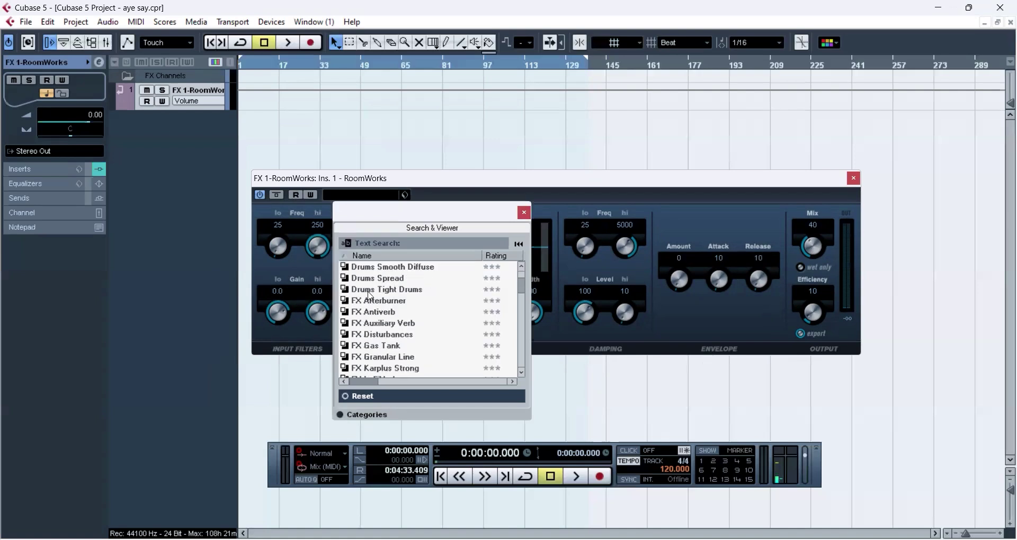
pyautogui.scroll(2, 387, 296)
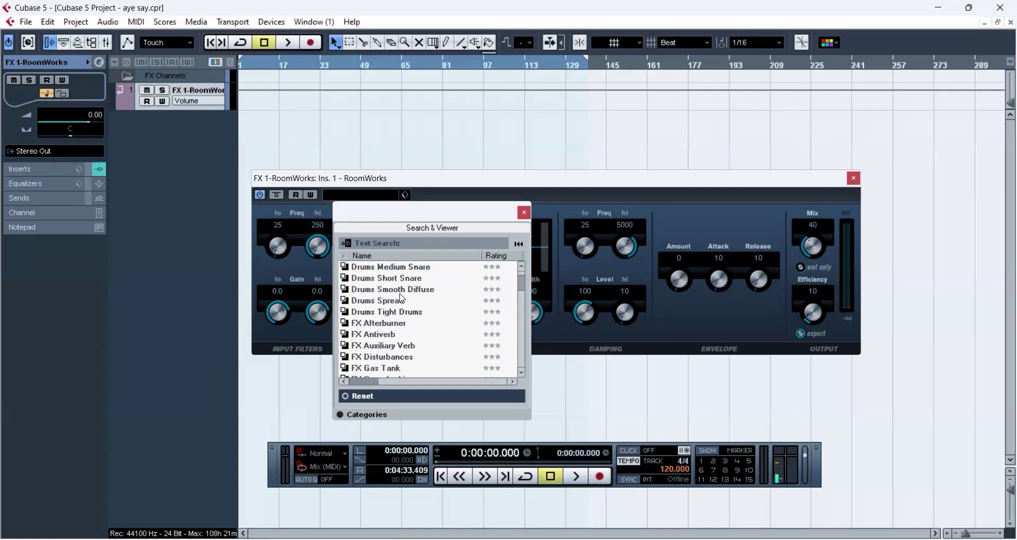
pyautogui.scroll(-3, 386, 312)
pyautogui.scroll(-5, 387, 315)
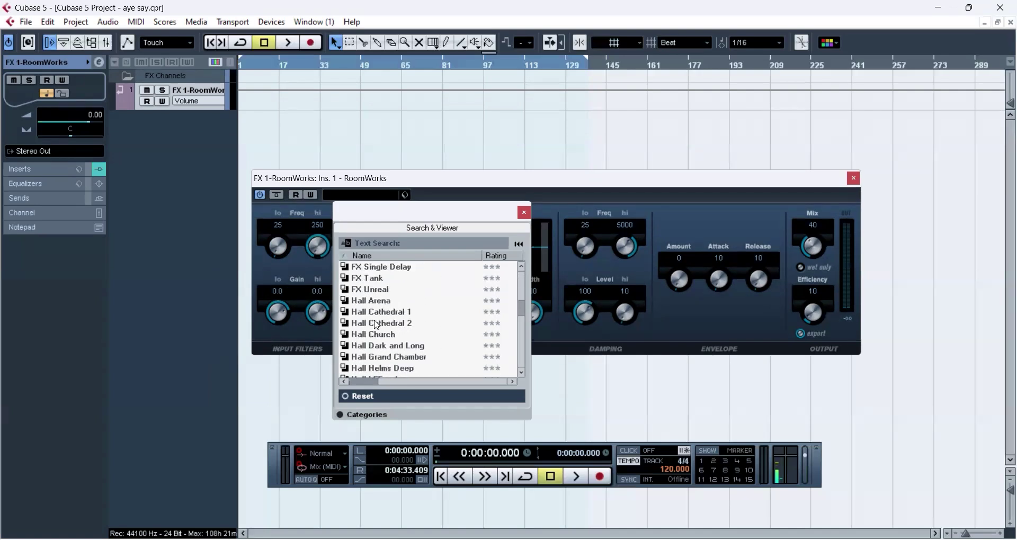
pyautogui.scroll(-2, 377, 329)
pyautogui.scroll(1, 376, 332)
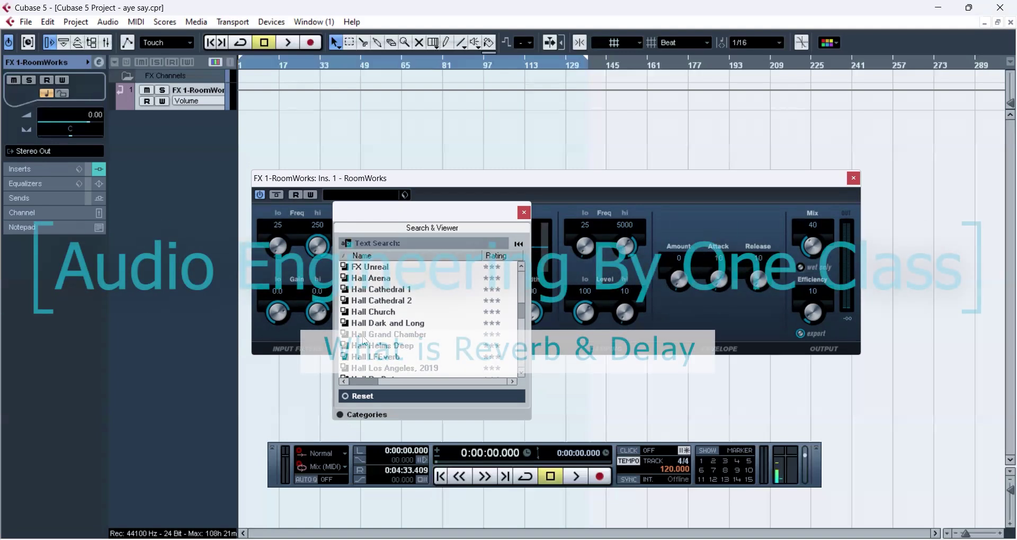
pyautogui.click(381, 312)
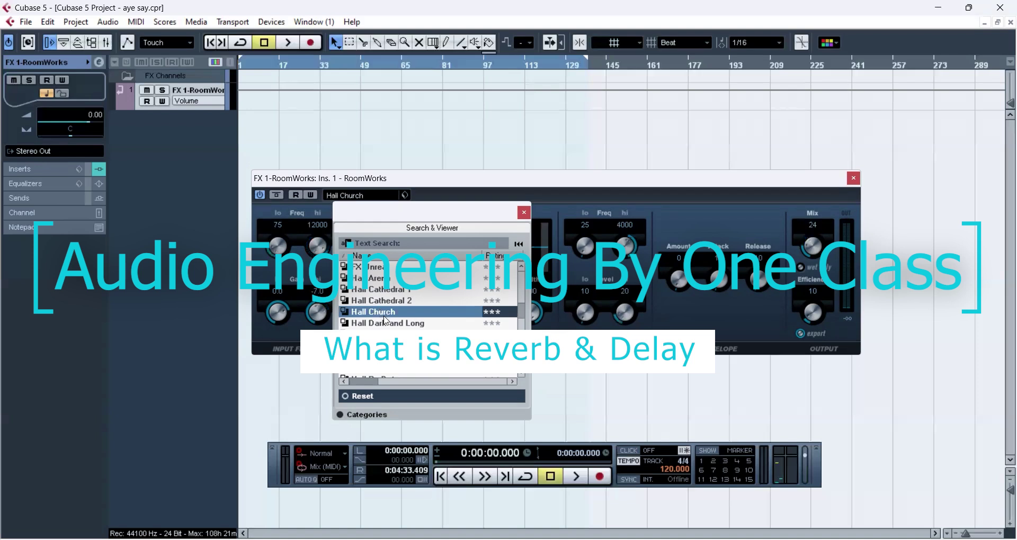
pyautogui.doubleClick(385, 317)
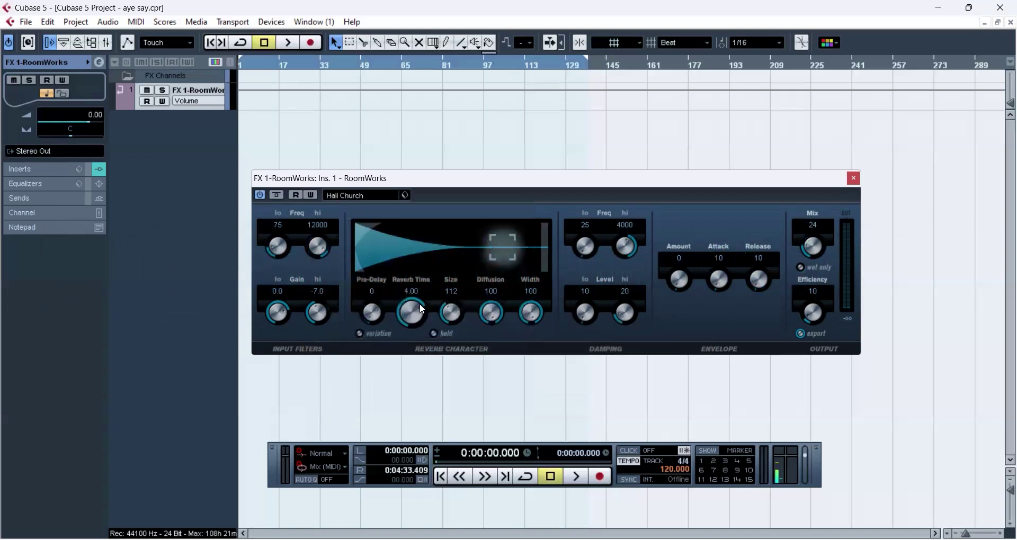
# - Load the RoomWorks preset Hall Dark and Long and look through the neighbouring hall presets
pyautogui.click(359, 195)
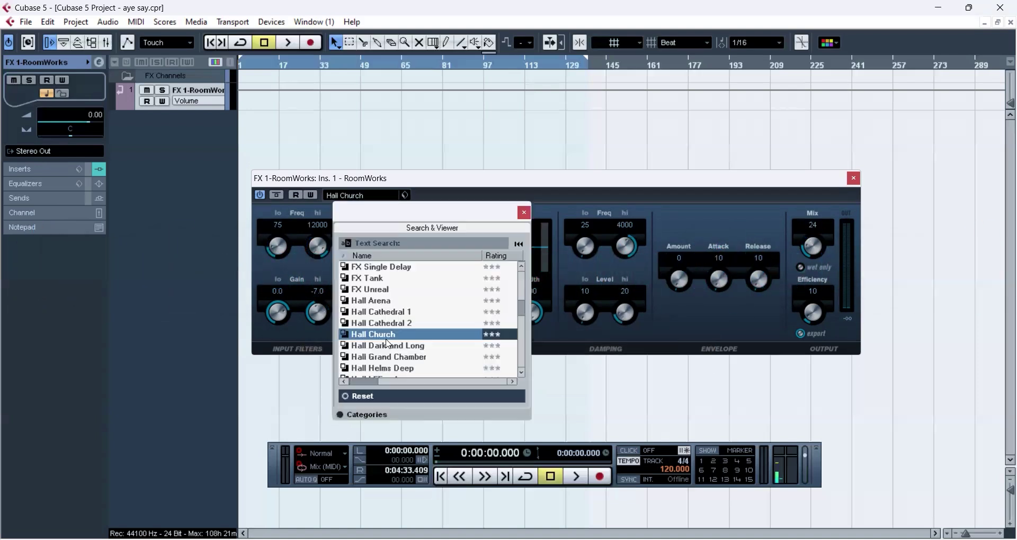
pyautogui.doubleClick(390, 347)
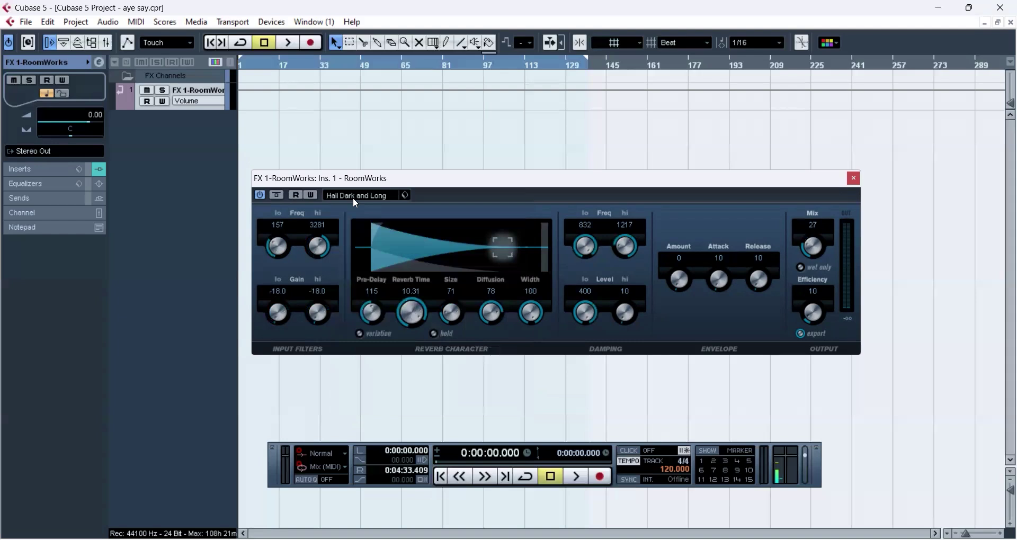
pyautogui.click(352, 196)
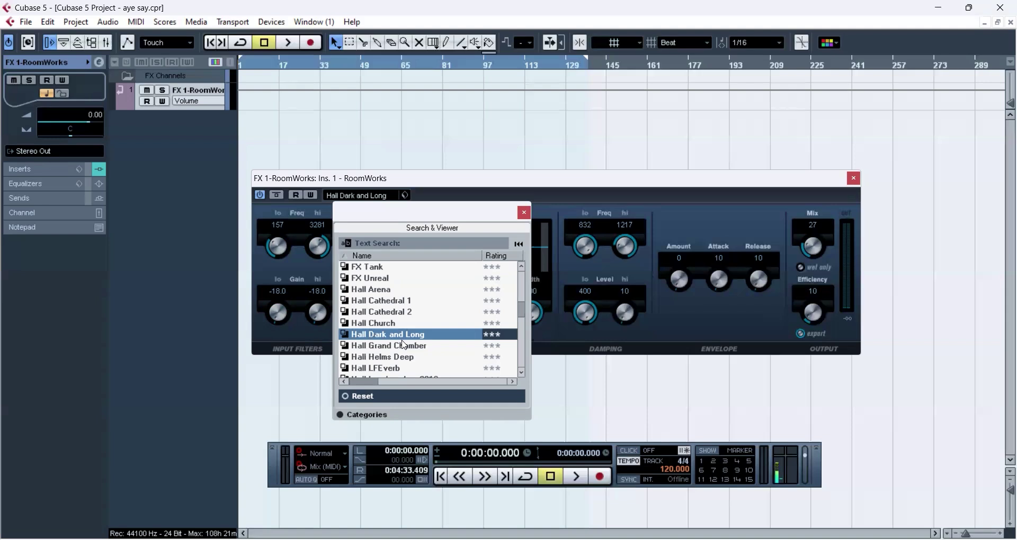
pyautogui.scroll(-1, 404, 345)
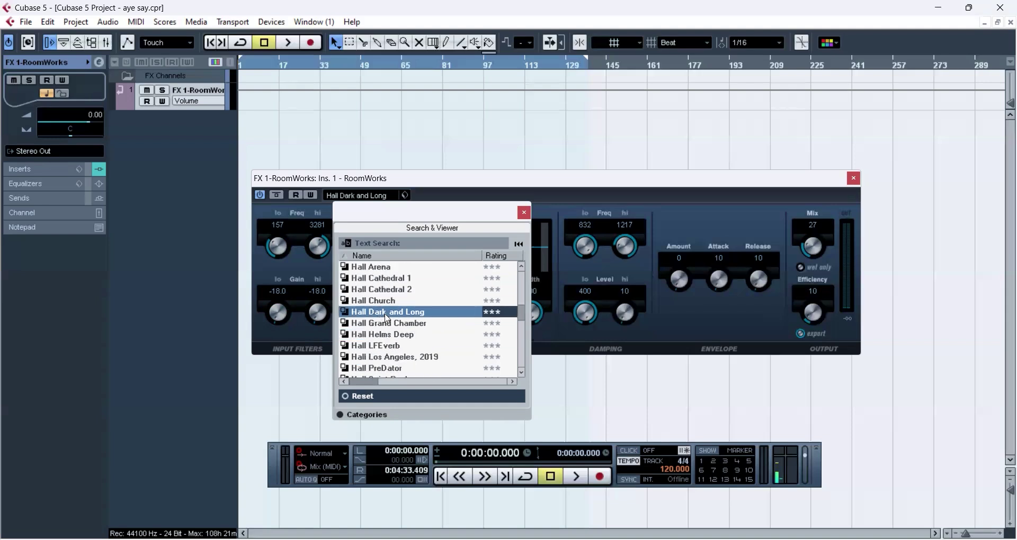
pyautogui.scroll(3, 388, 317)
pyautogui.scroll(-1, 381, 333)
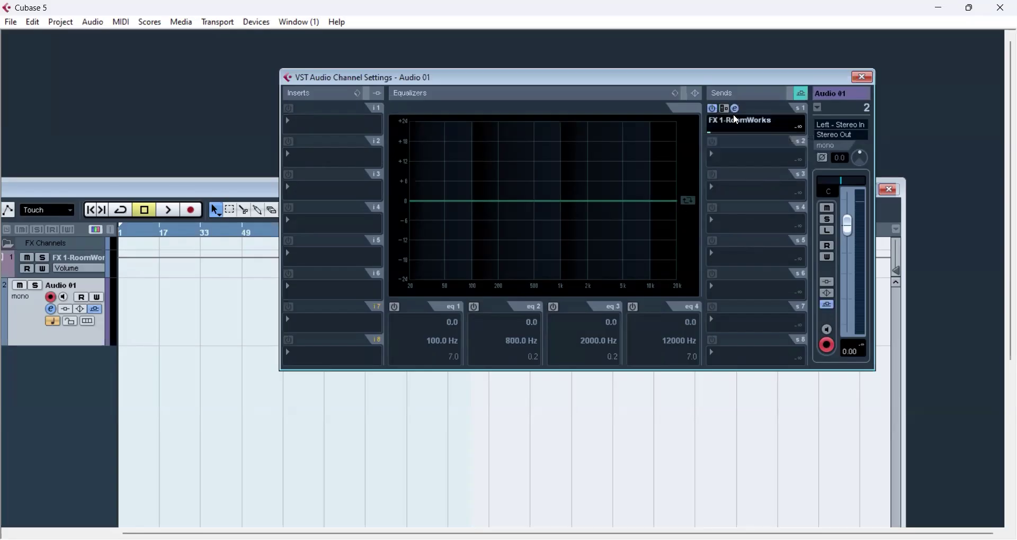
# - Open the RoomWorks editor from the first send of Audio 01 and load the Hall Arena preset
pyautogui.click(735, 112)
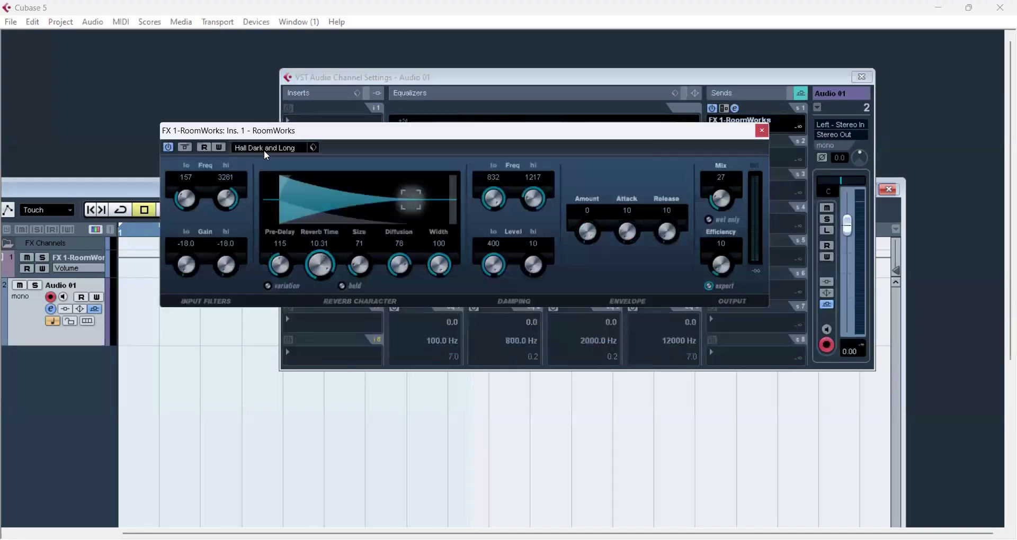
pyautogui.click(266, 151)
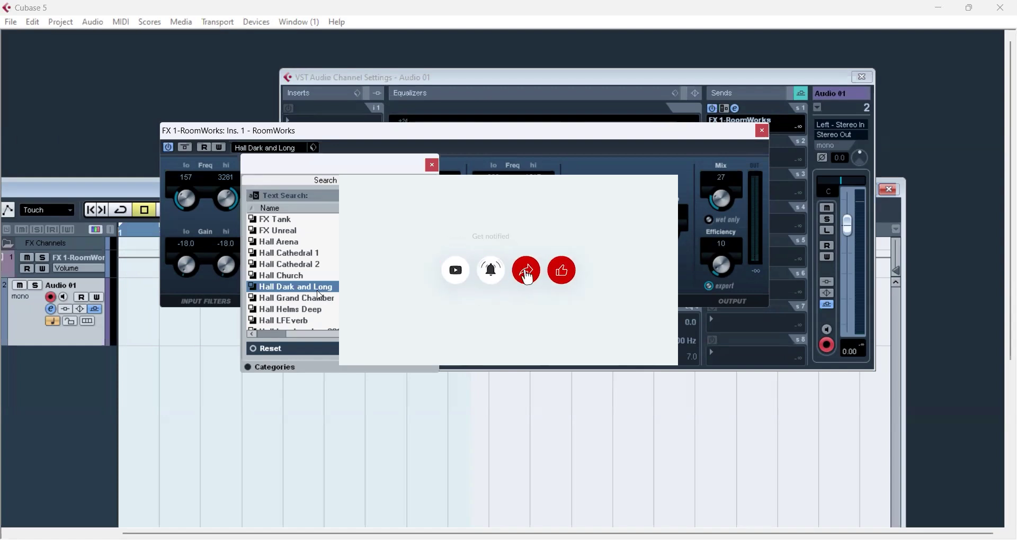
pyautogui.scroll(-2, 310, 305)
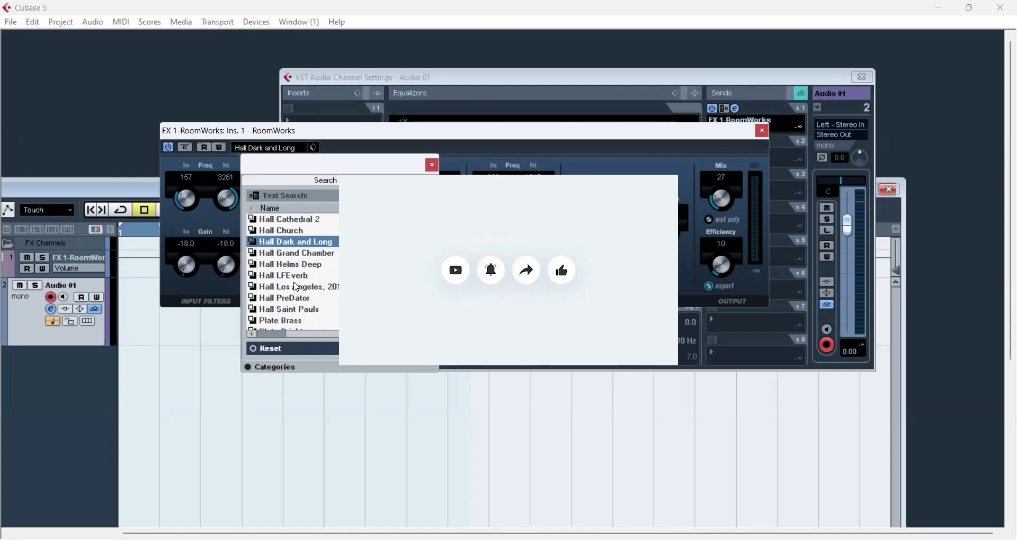
pyautogui.scroll(-1, 297, 292)
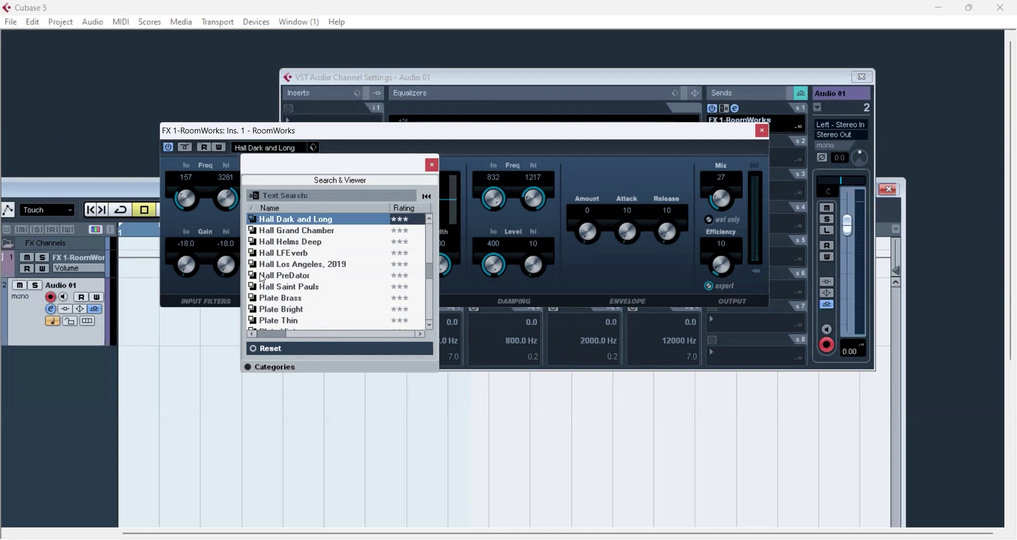
pyautogui.scroll(-1, 300, 289)
pyautogui.scroll(1, 298, 289)
pyautogui.scroll(2, 315, 285)
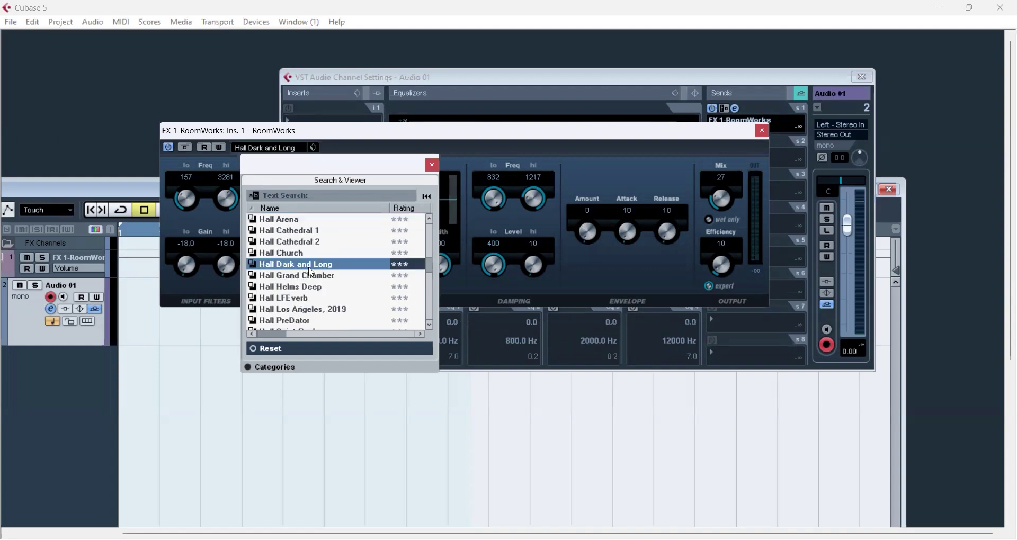
pyautogui.scroll(1, 288, 263)
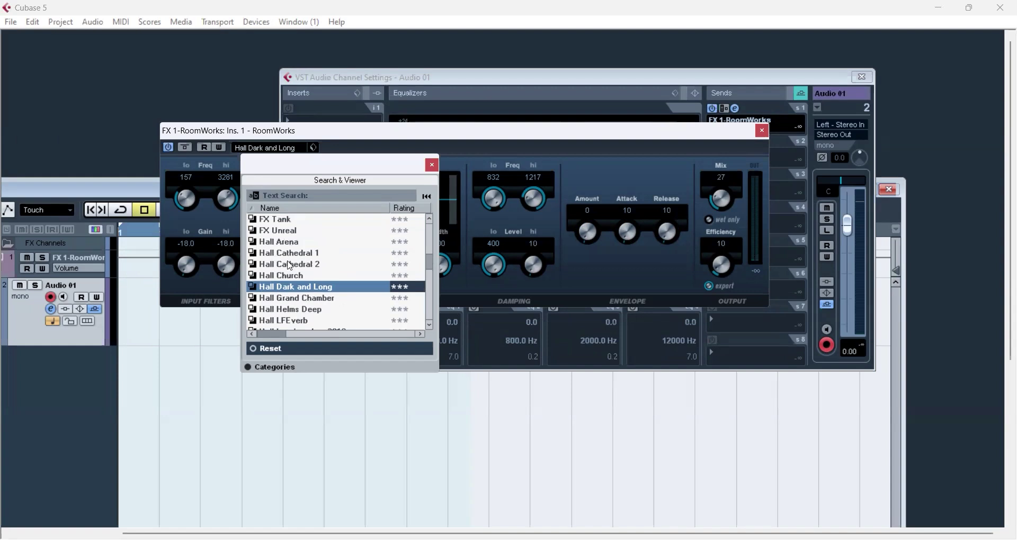
pyautogui.scroll(-1, 288, 250)
pyautogui.scroll(1, 286, 248)
pyautogui.click(301, 246)
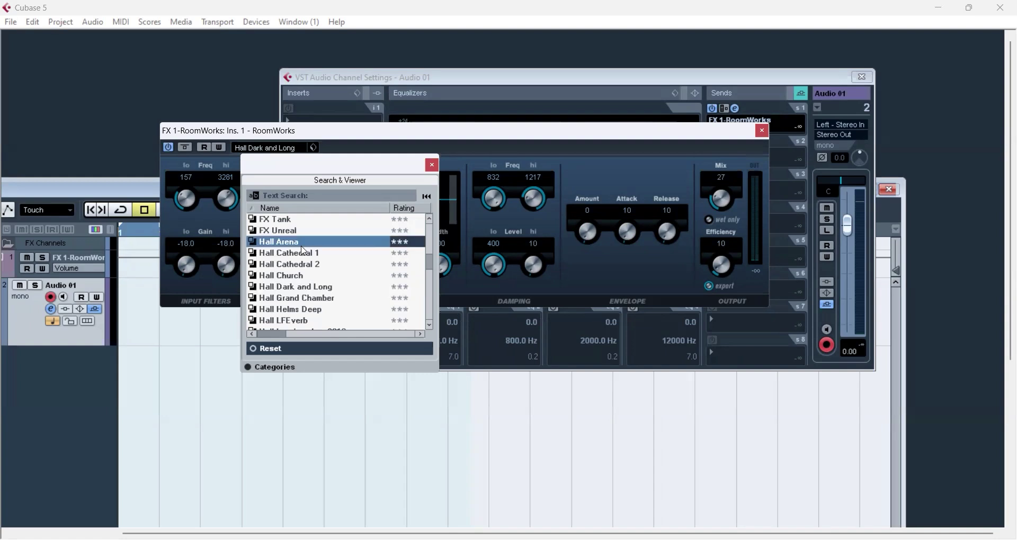
pyautogui.doubleClick(393, 240)
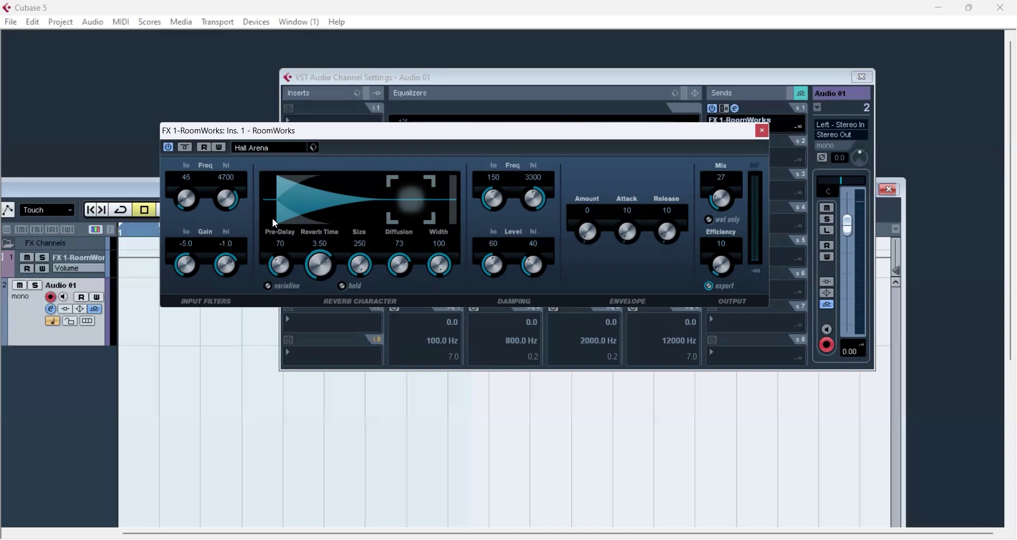
# - Show the transport panel and raise the reverb time to about 4.33
pyautogui.press('F2')
pyautogui.moveTo(314, 257)
pyautogui.mouseDown()
pyautogui.moveTo(328, 234)
pyautogui.moveTo(336, 351)
pyautogui.moveTo(328, 261)
pyautogui.moveTo(340, 328)
pyautogui.moveTo(339, 345)
pyautogui.moveTo(320, 250)
pyautogui.mouseUp()
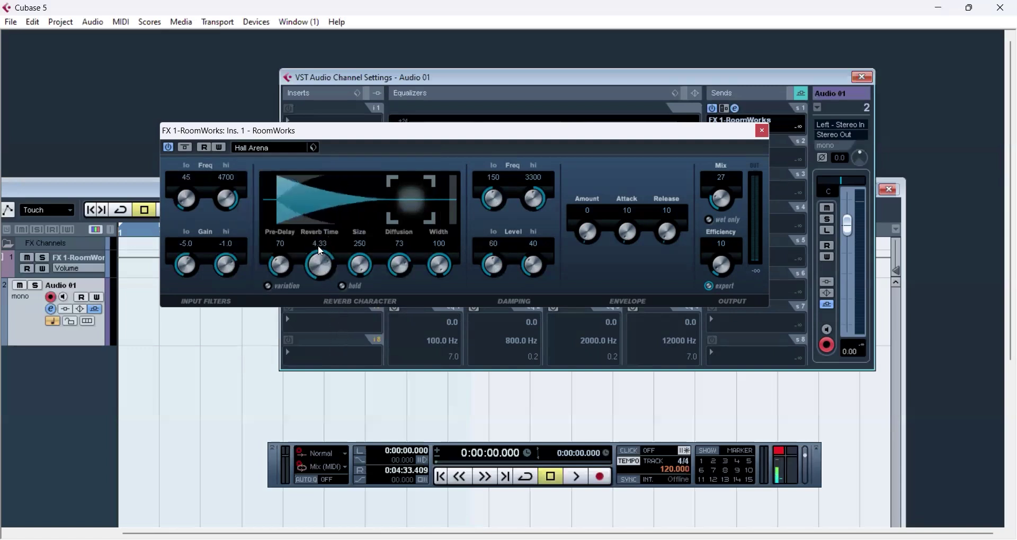
# - Try the Hall Cathedral 1 preset and return RoomWorks to Hall Arena
pyautogui.click(270, 149)
pyautogui.click(297, 299)
pyautogui.click(267, 155)
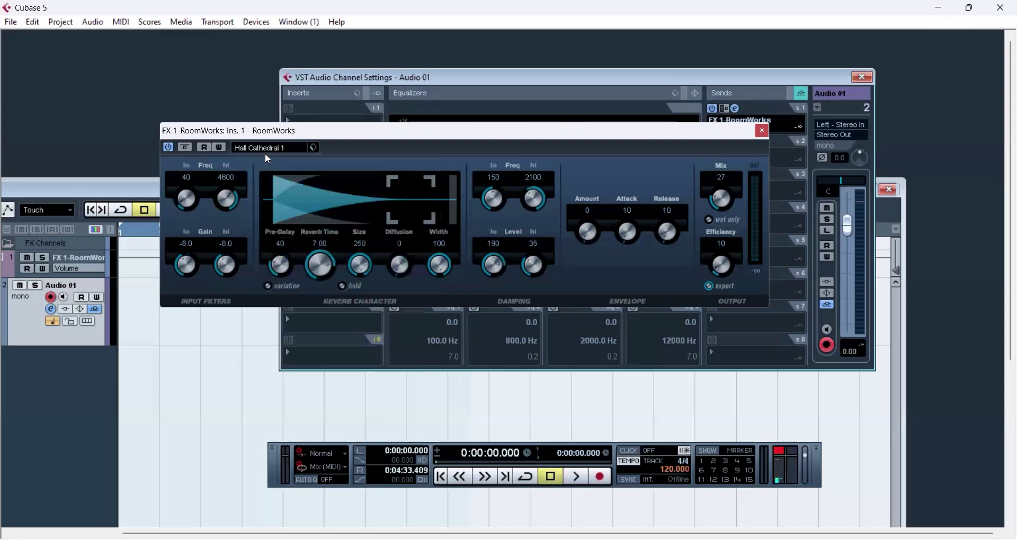
pyautogui.hotkey('ctrl', 'z')
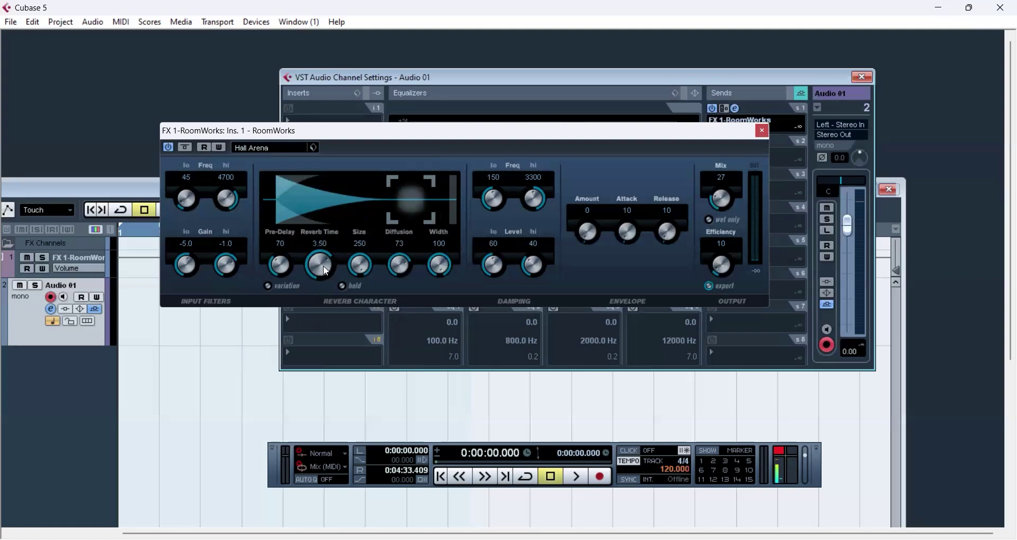
# - Adjust the RoomWorks reverb time to about 1.95 and reset the clip indicator on the transport panel
pyautogui.moveTo(326, 271); pyautogui.dragTo(296, 290)
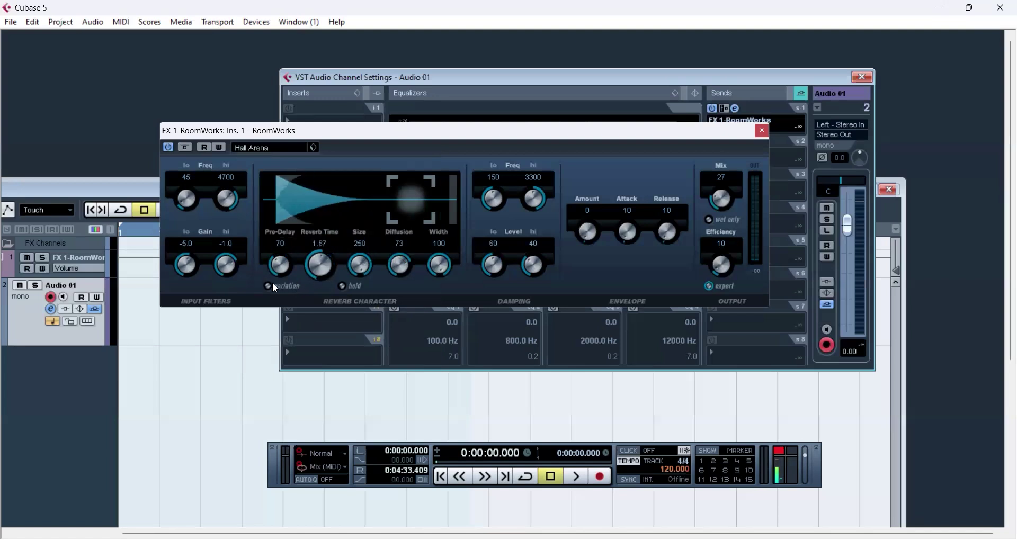
pyautogui.moveTo(316, 275); pyautogui.dragTo(320, 237)
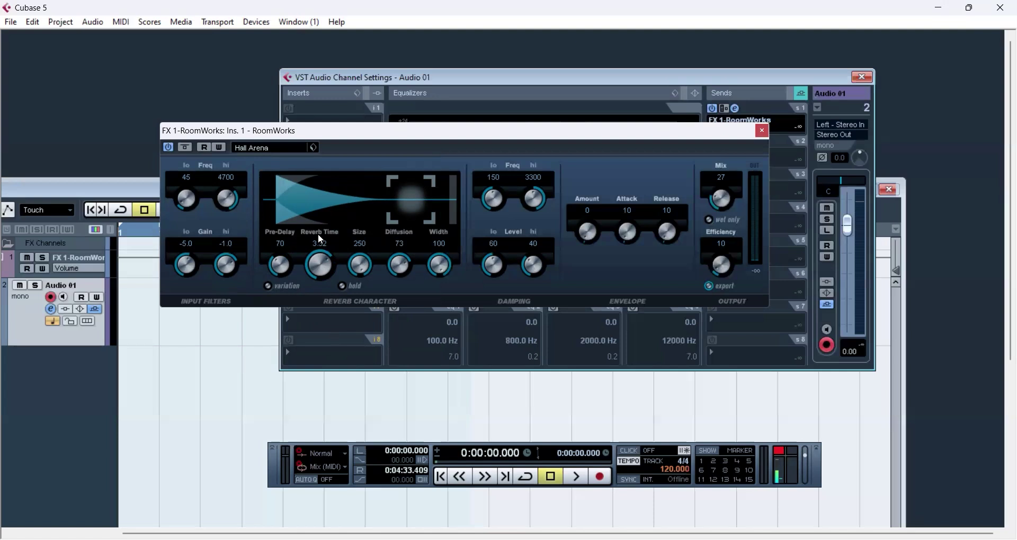
pyautogui.click(780, 453)
pyautogui.moveTo(323, 274); pyautogui.dragTo(321, 313)
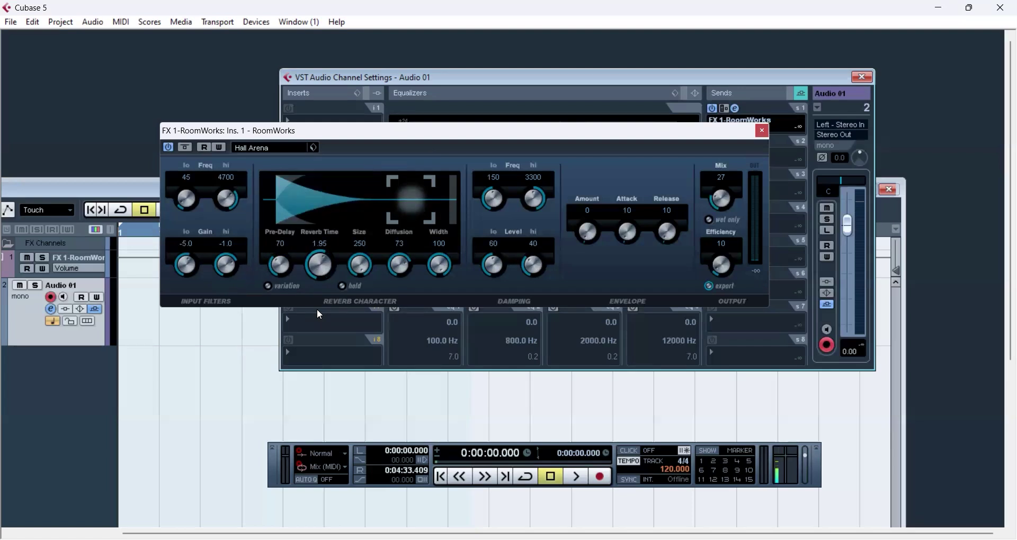
# - Keep the Hall Arena preset and set the reverb's Size to about 158 and Pre-Delay to 1
pyautogui.click(246, 151)
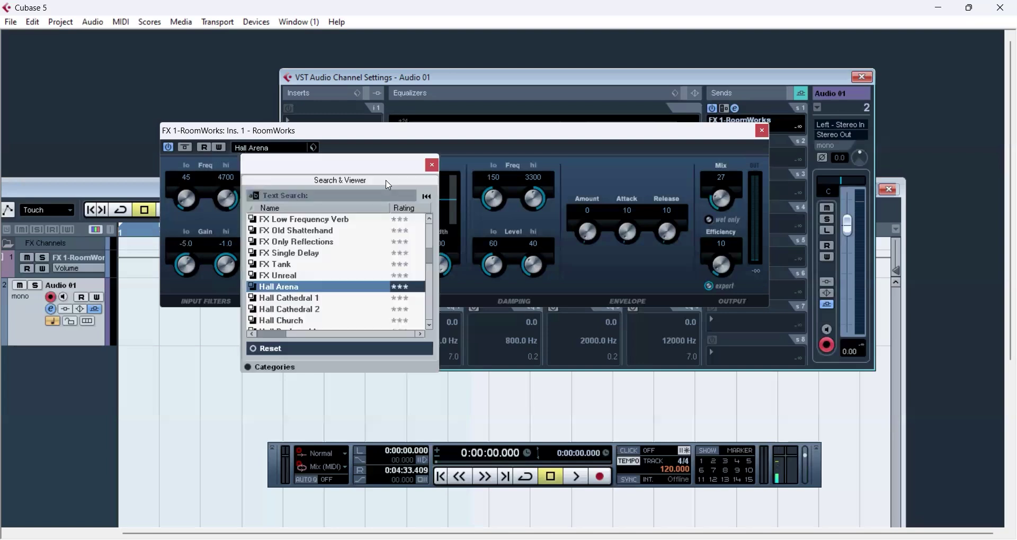
pyautogui.click(432, 166)
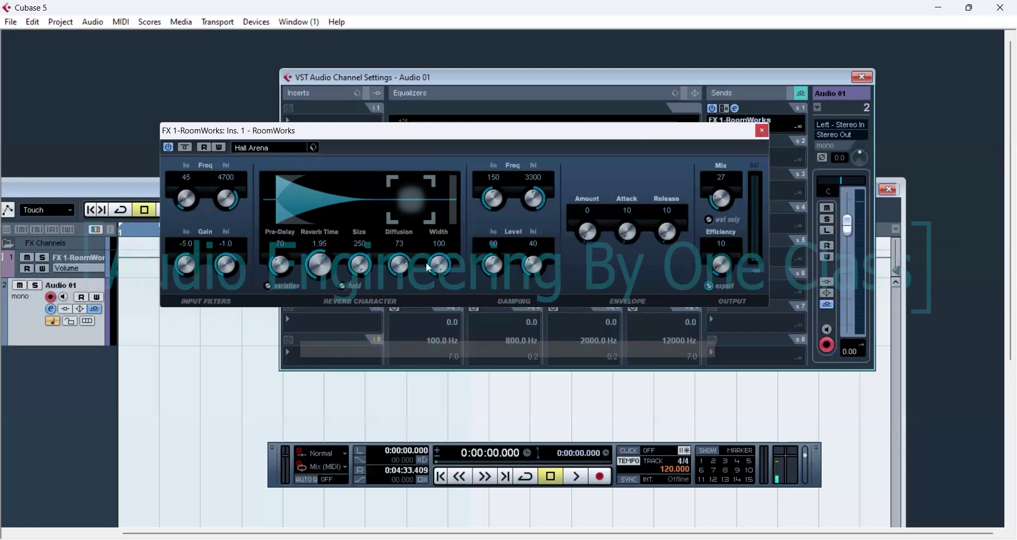
pyautogui.moveTo(378, 244); pyautogui.dragTo(365, 265)
pyautogui.moveTo(287, 268)
pyautogui.mouseDown()
pyautogui.moveTo(290, 167)
pyautogui.moveTo(273, 294)
pyautogui.moveTo(285, 262)
pyautogui.mouseUp()
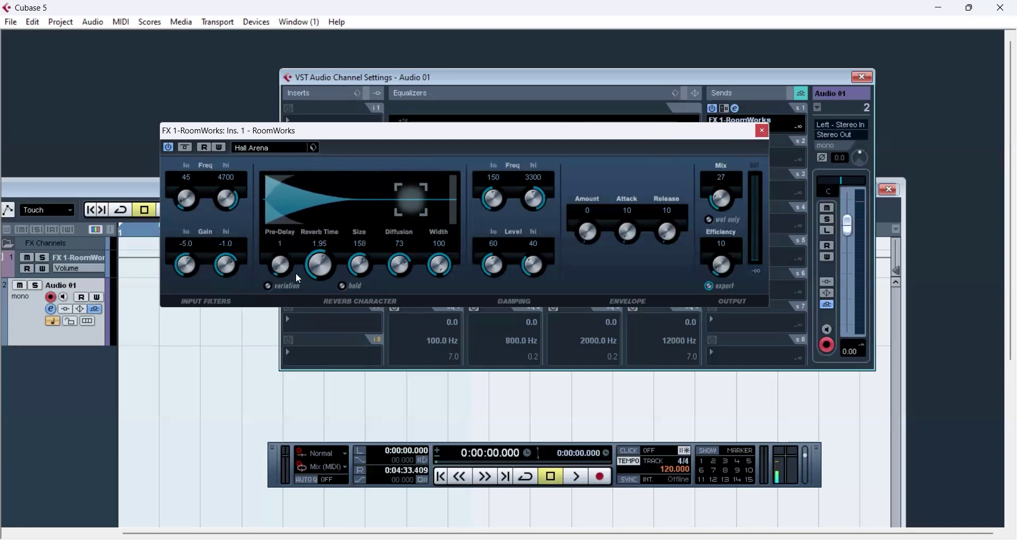
# - Set the RoomWorks Pre-Delay to 24, then close the reverb editor and the Audio 01 channel settings
pyautogui.scroll(2, 281, 244)
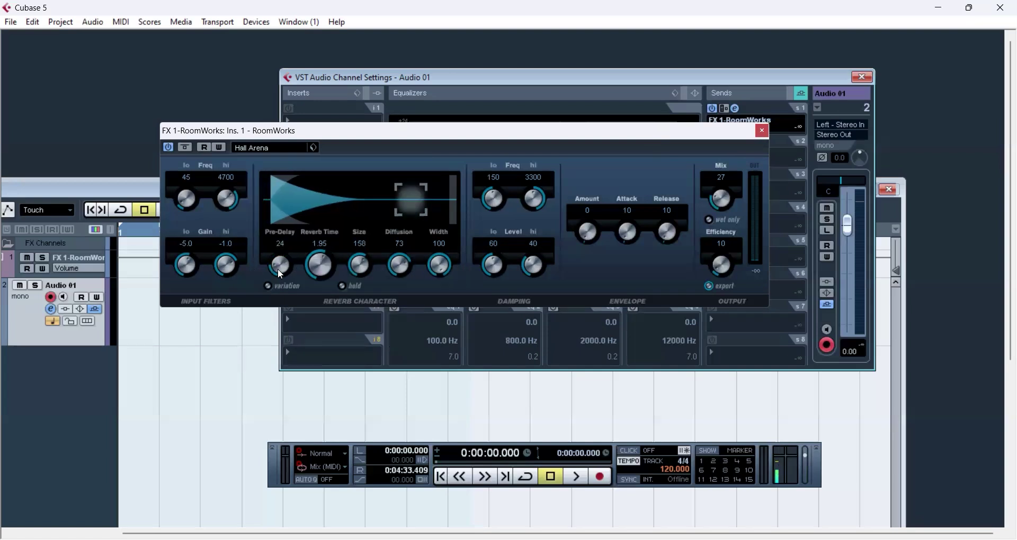
pyautogui.click(762, 130)
pyautogui.moveTo(651, 75); pyautogui.dragTo(614, 65)
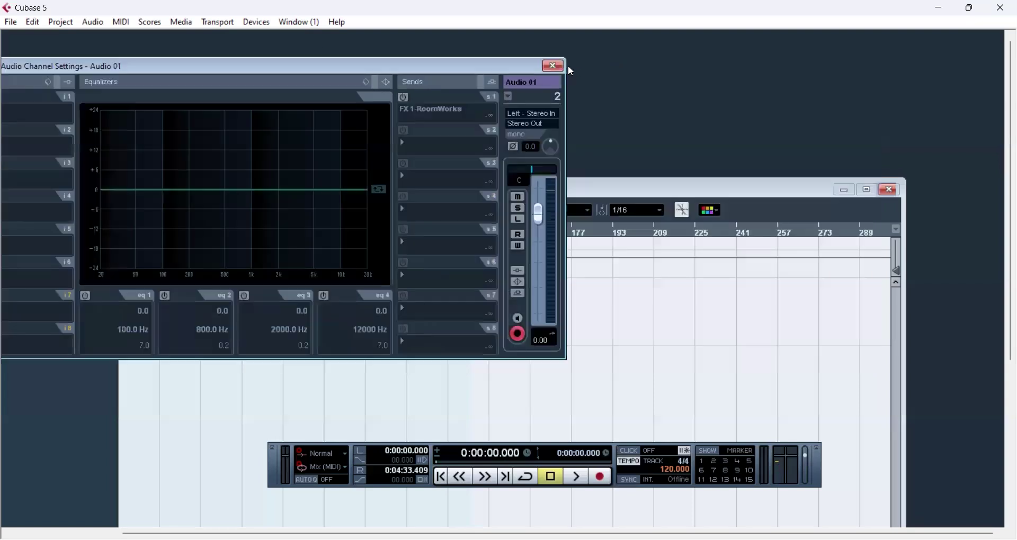
pyautogui.click(554, 65)
# - Maximize the project window and remove the Audio 01 track
pyautogui.doubleClick(364, 191)
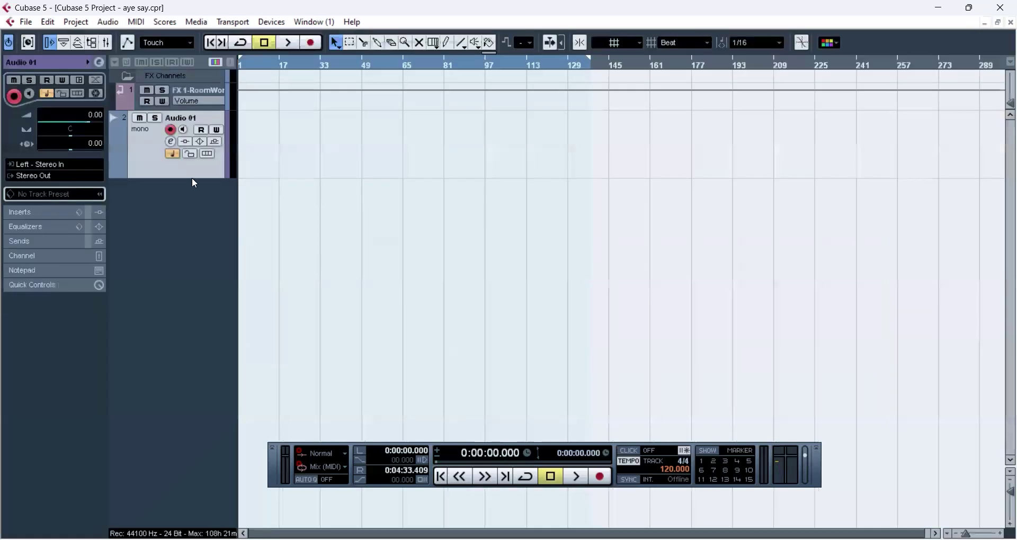
pyautogui.rightClick(209, 209)
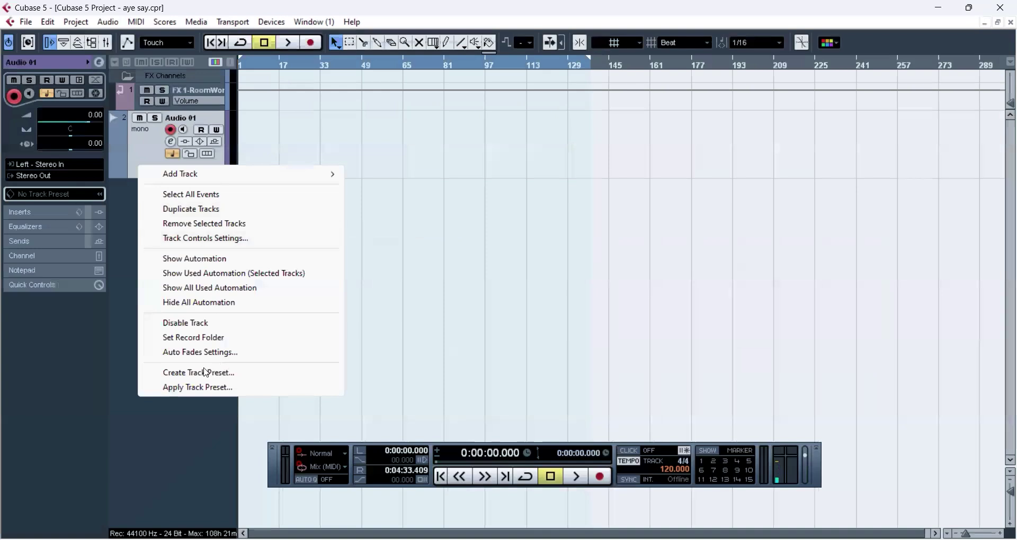
pyautogui.click(194, 227)
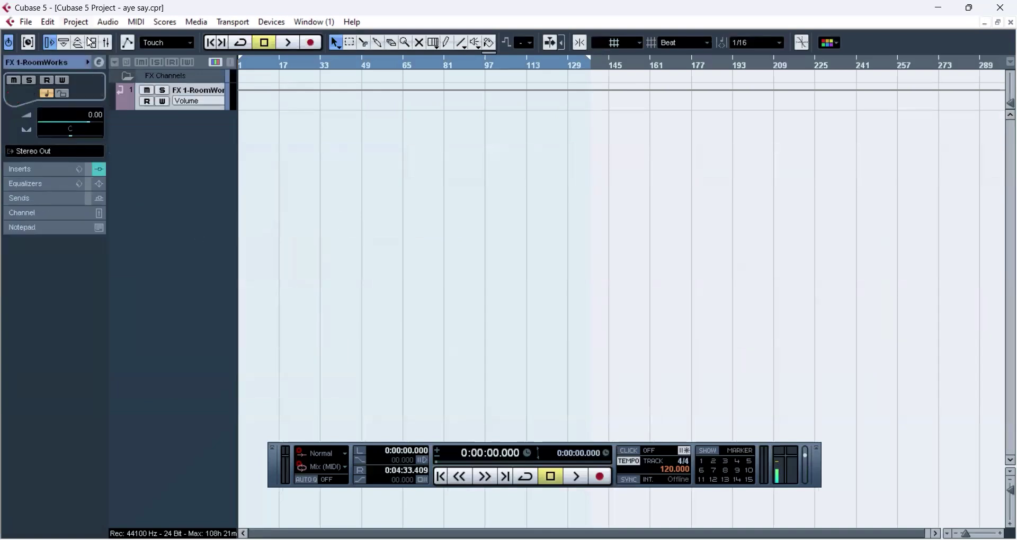
# - Add an FX channel track with the StereoDelay effect and reset the clip indicator on the transport panel
pyautogui.click(76, 22)
pyautogui.moveTo(88, 39)
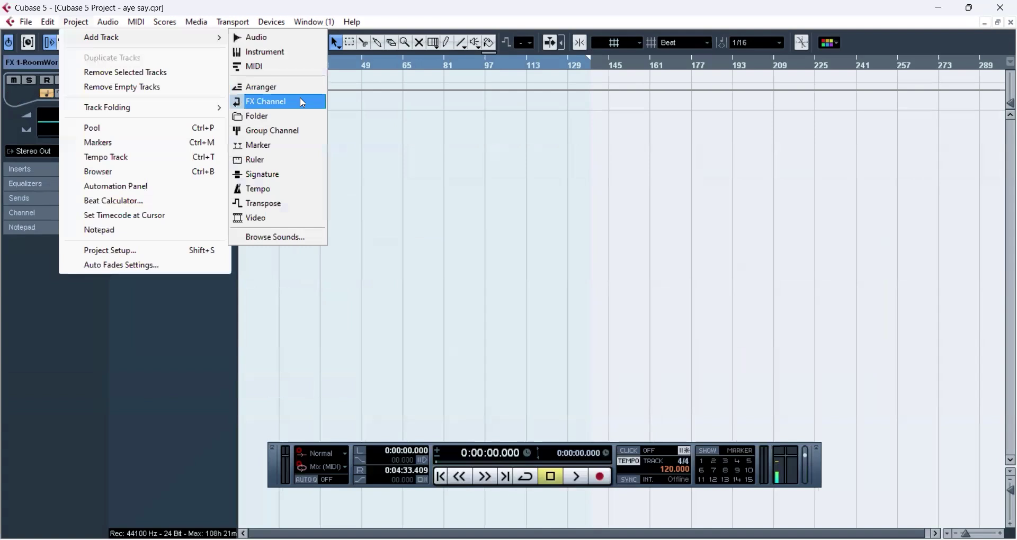
pyautogui.press('Return')
pyautogui.click(428, 227)
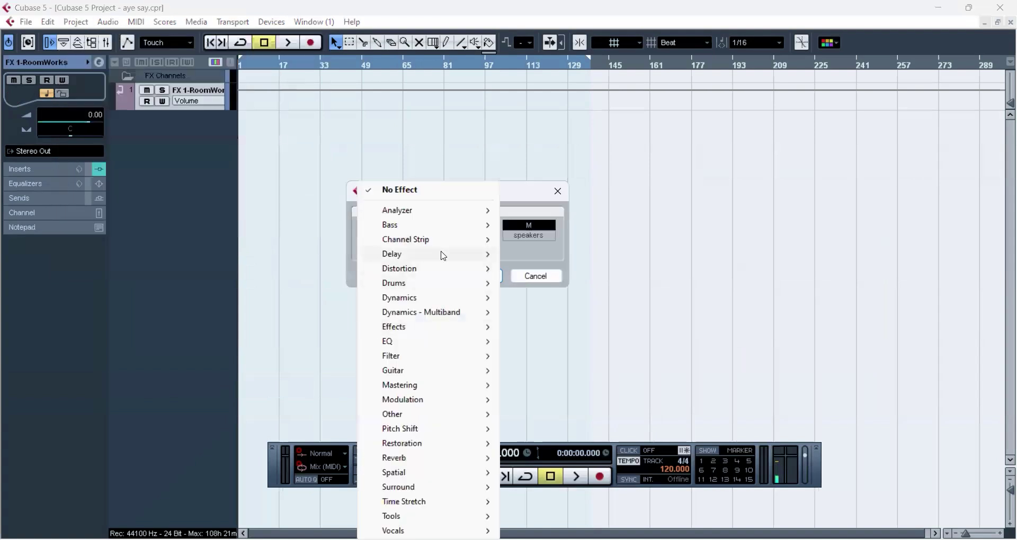
pyautogui.moveTo(444, 256)
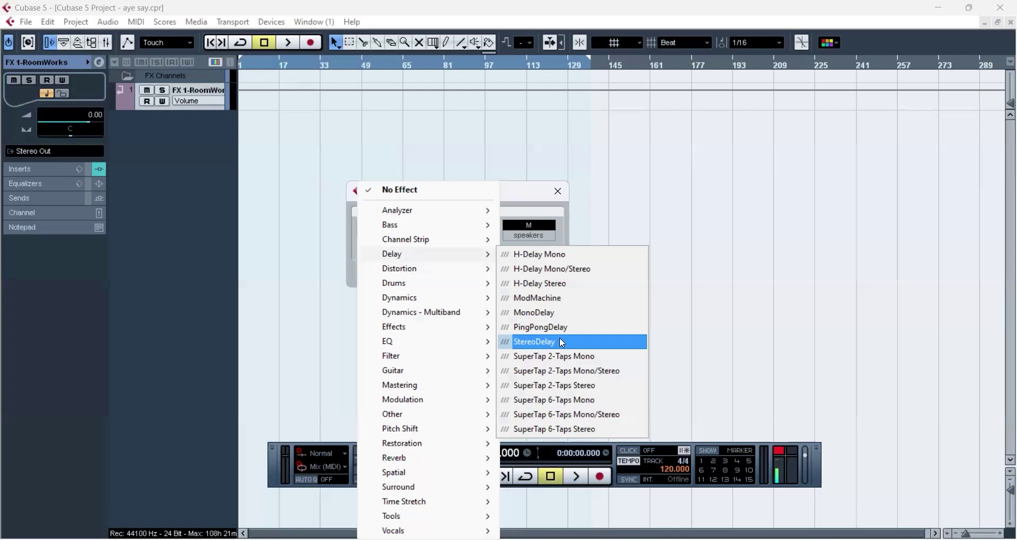
pyautogui.click(781, 453)
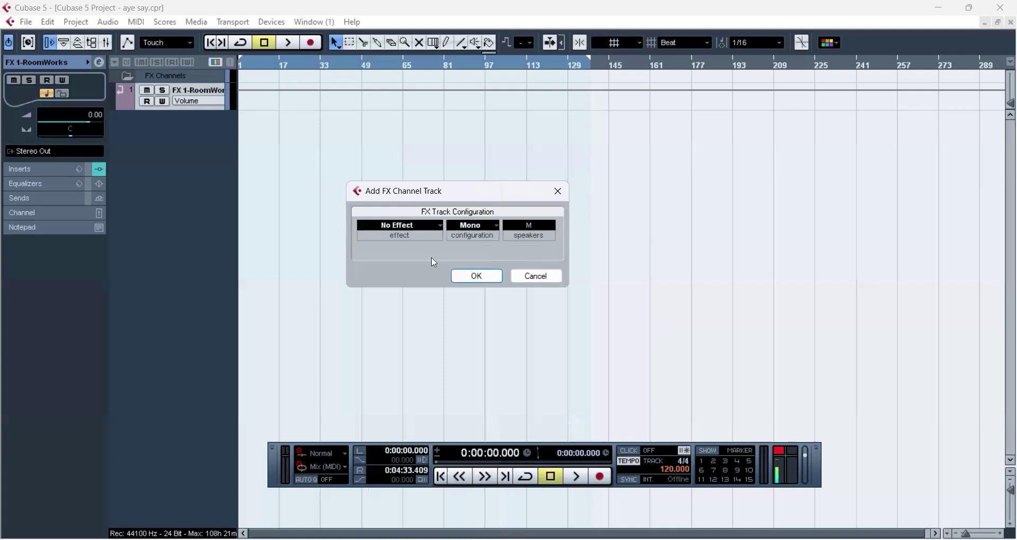
pyautogui.click(400, 226)
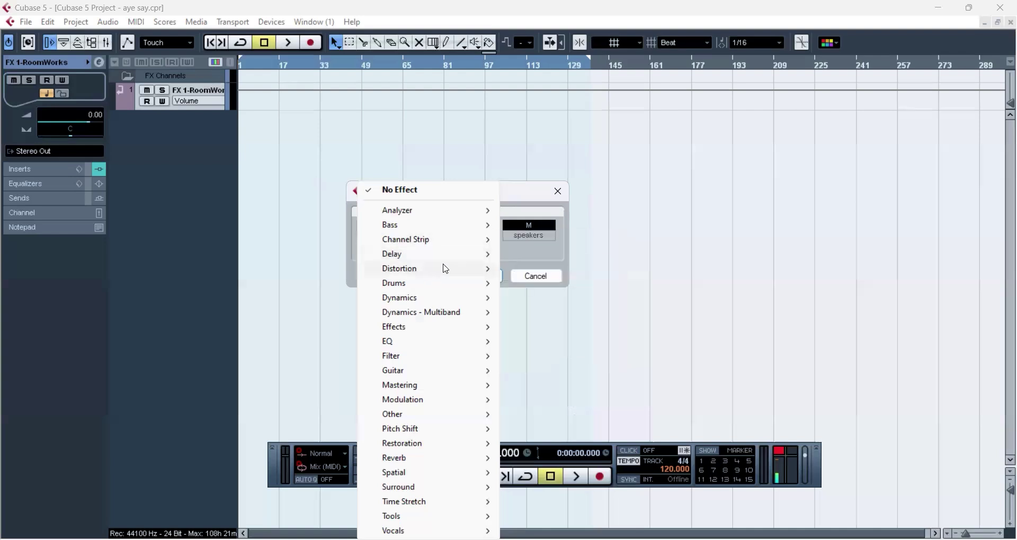
pyautogui.moveTo(448, 257)
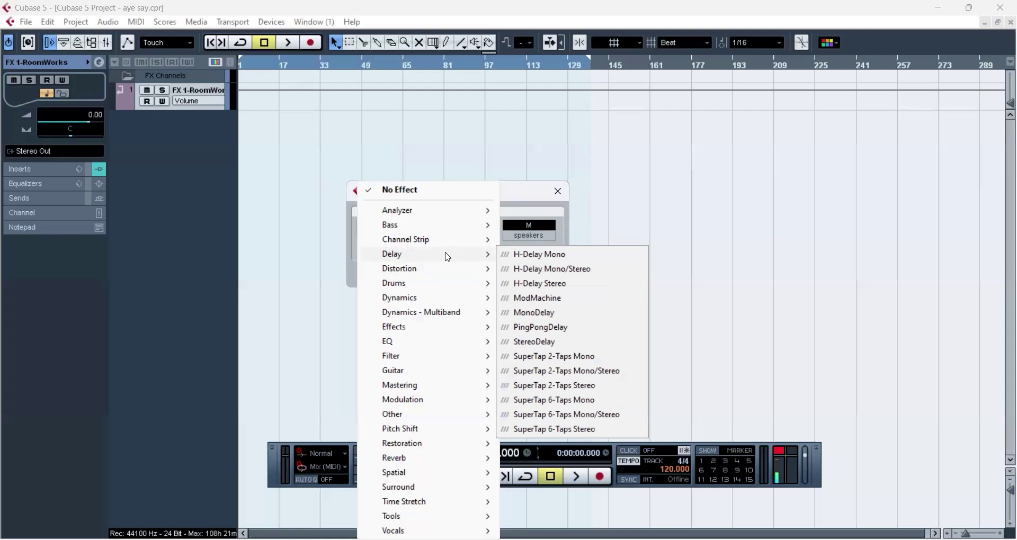
pyautogui.click(512, 344)
pyautogui.press('Return')
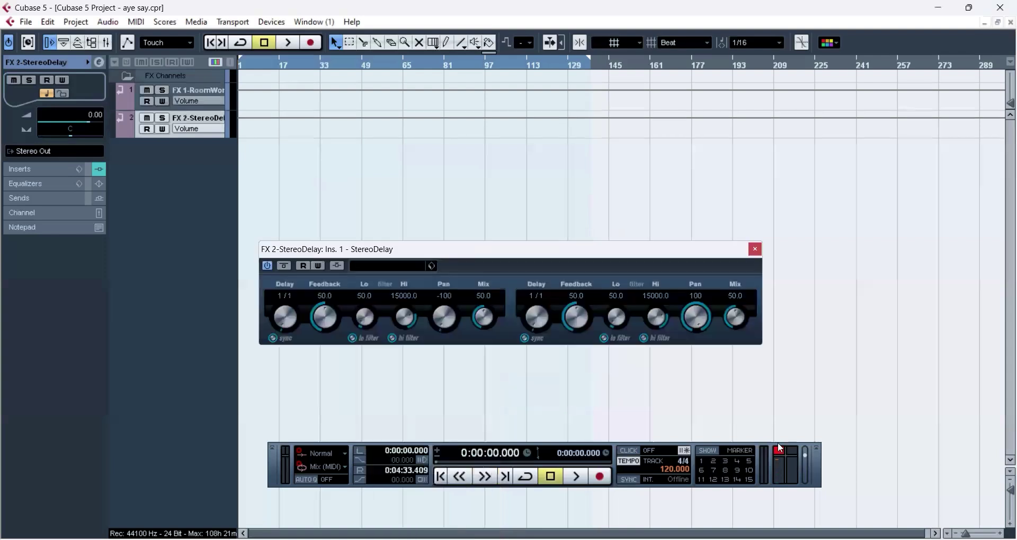
pyautogui.click(781, 450)
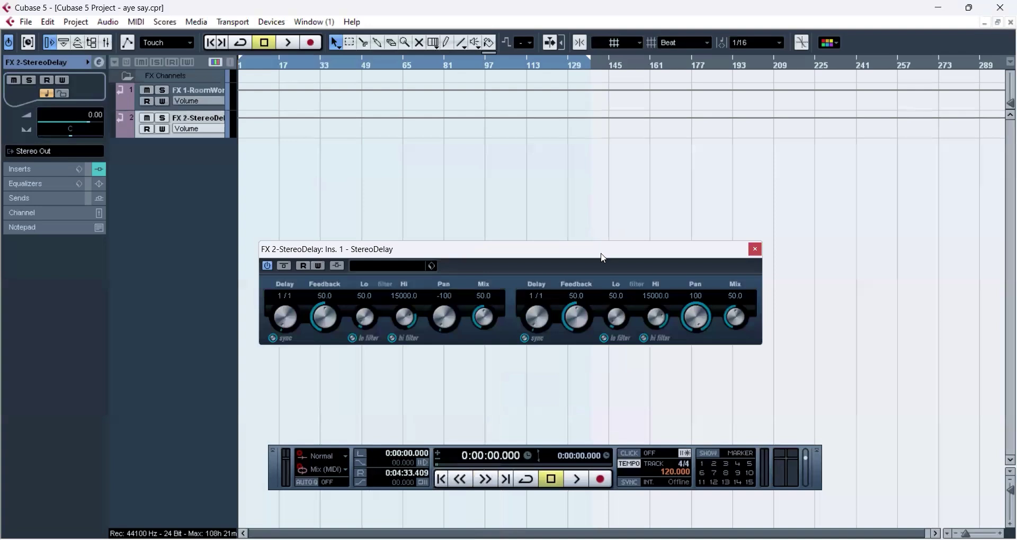
# - Set both StereoDelay delay times to 1/4 and raise the first delay's Feedback to about 63.5
pyautogui.moveTo(601, 254); pyautogui.dragTo(585, 179)
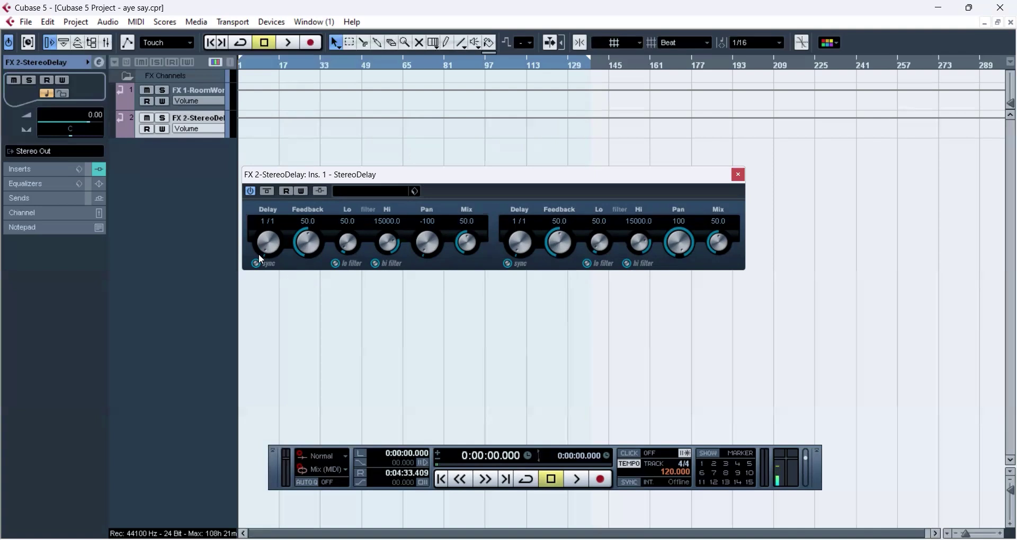
pyautogui.moveTo(244, 224); pyautogui.dragTo(244, 233)
pyautogui.moveTo(520, 242); pyautogui.dragTo(561, 429)
pyautogui.moveTo(257, 259)
pyautogui.mouseDown()
pyautogui.moveTo(293, 303)
pyautogui.moveTo(257, 259)
pyautogui.mouseUp()
pyautogui.moveTo(508, 252)
pyautogui.mouseDown()
pyautogui.moveTo(518, 267)
pyautogui.moveTo(509, 263)
pyautogui.mouseUp()
pyautogui.moveTo(310, 237)
pyautogui.mouseDown()
pyautogui.moveTo(310, 245)
pyautogui.moveTo(273, 246)
pyautogui.moveTo(261, 234)
pyautogui.moveTo(290, 235)
pyautogui.mouseUp()
pyautogui.moveTo(309, 247); pyautogui.dragTo(304, 288)
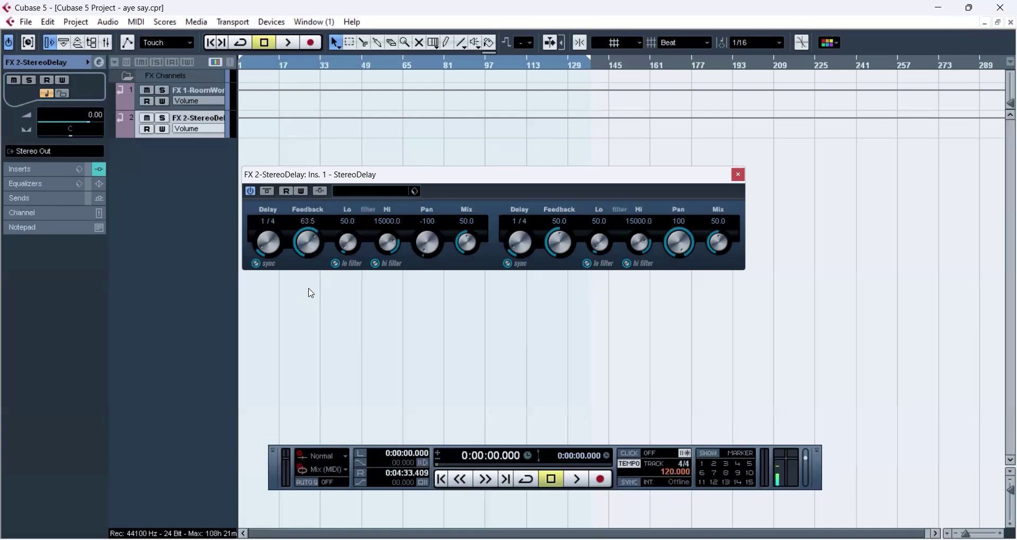